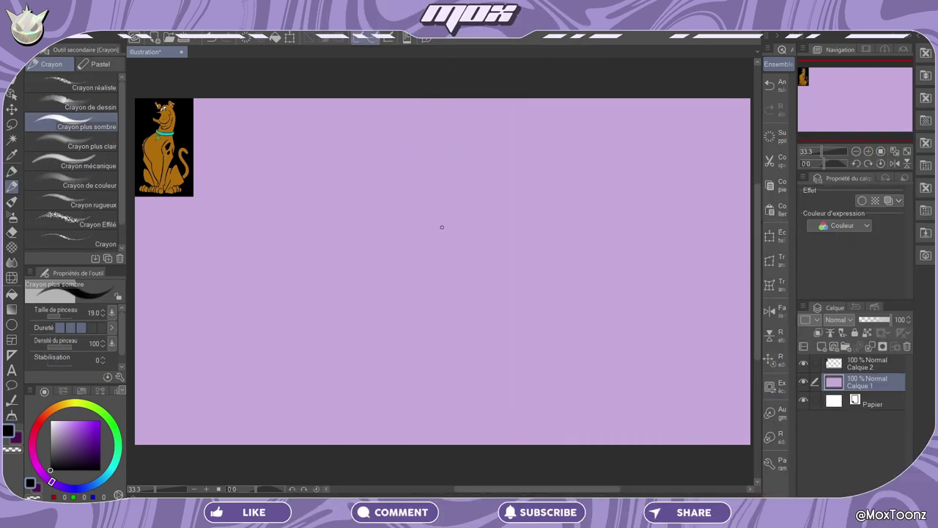
Test the Crayon plus sombre pencil with scribbles, clear them, and add empty layer Calque 3
mouse_move(286, 293)
mouse_down()
mouse_move(337, 227)
mouse_move(457, 293)
mouse_move(486, 207)
mouse_move(643, 230)
mouse_move(555, 129)
mouse_up()
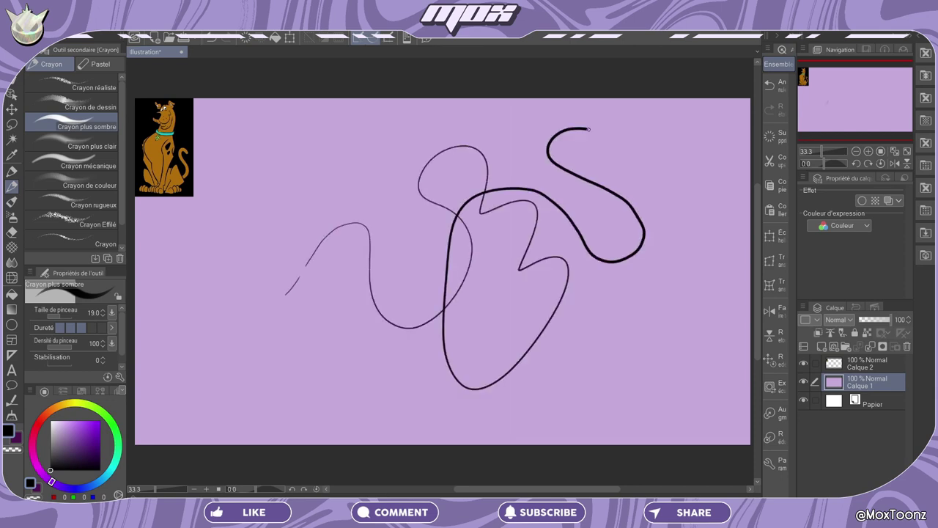
key(ctrl+z)
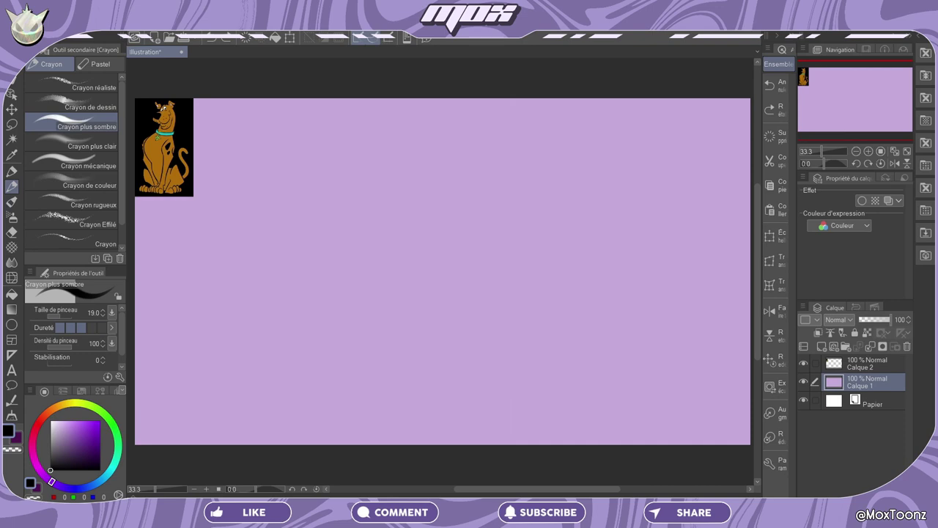
mouse_move(233, 266)
mouse_down()
mouse_move(484, 271)
mouse_move(480, 242)
mouse_move(417, 226)
mouse_move(393, 243)
mouse_move(533, 193)
mouse_up()
mouse_move(527, 146)
mouse_down()
mouse_move(550, 264)
mouse_move(518, 252)
mouse_up()
drag(465, 245, 460, 275)
drag(433, 270, 452, 263)
drag(339, 286, 381, 273)
drag(280, 315, 316, 359)
drag(529, 353, 520, 369)
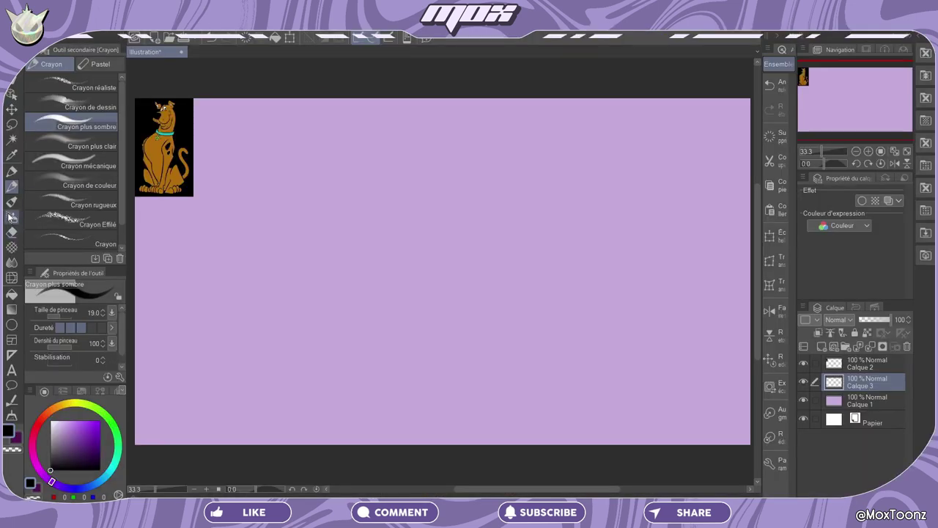
With the Crayon plus sombre pencil at size 10, sketch the nose, muzzle, head top and eyebrow
click(12, 171)
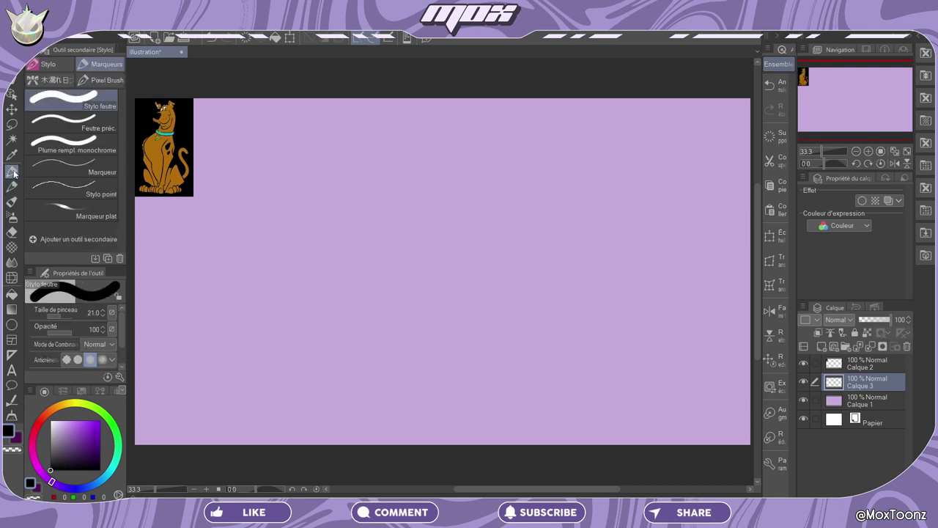
click(13, 188)
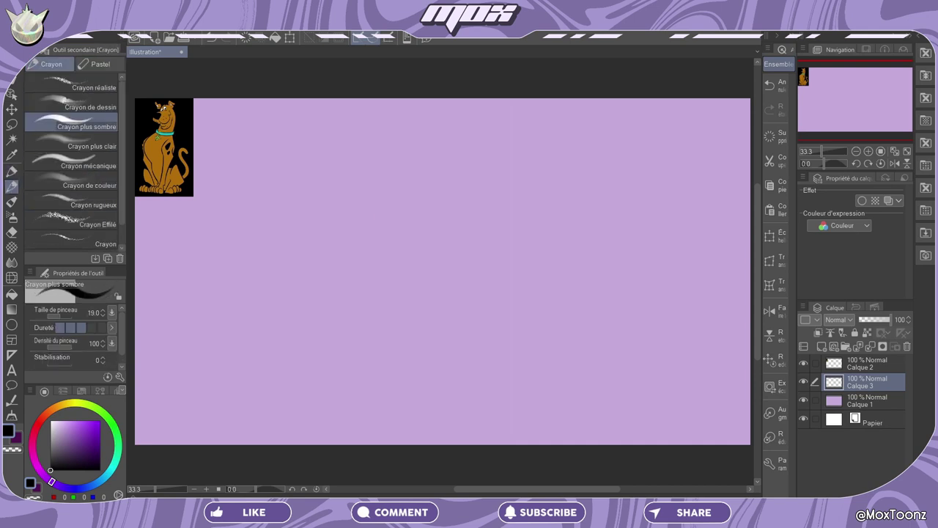
drag(398, 203, 371, 210)
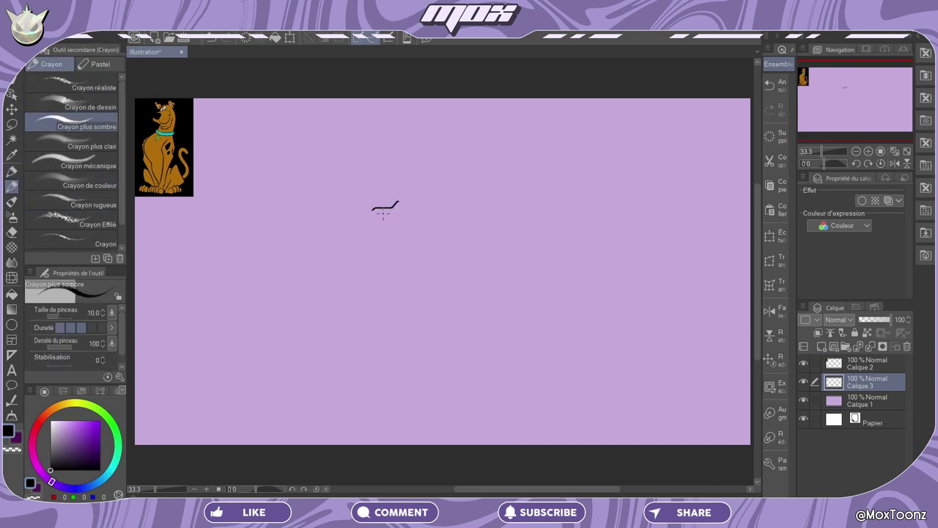
drag(376, 211, 373, 210)
drag(360, 221, 382, 249)
mouse_move(379, 232)
mouse_down()
mouse_move(380, 245)
mouse_move(425, 244)
mouse_move(431, 233)
mouse_move(420, 217)
mouse_move(432, 220)
mouse_move(426, 202)
mouse_move(437, 204)
mouse_up()
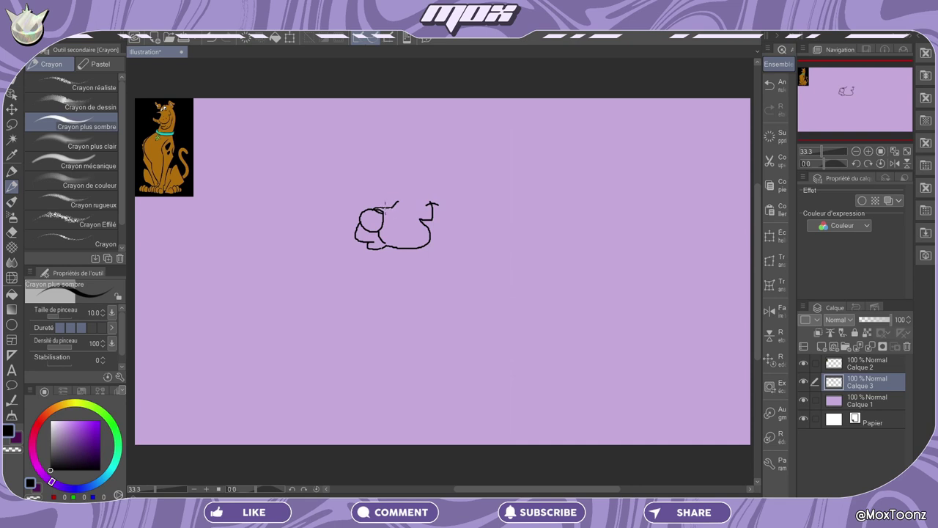
mouse_move(388, 208)
mouse_down()
mouse_move(407, 175)
mouse_move(457, 175)
mouse_move(451, 186)
mouse_move(371, 170)
mouse_move(372, 185)
mouse_move(396, 181)
mouse_up()
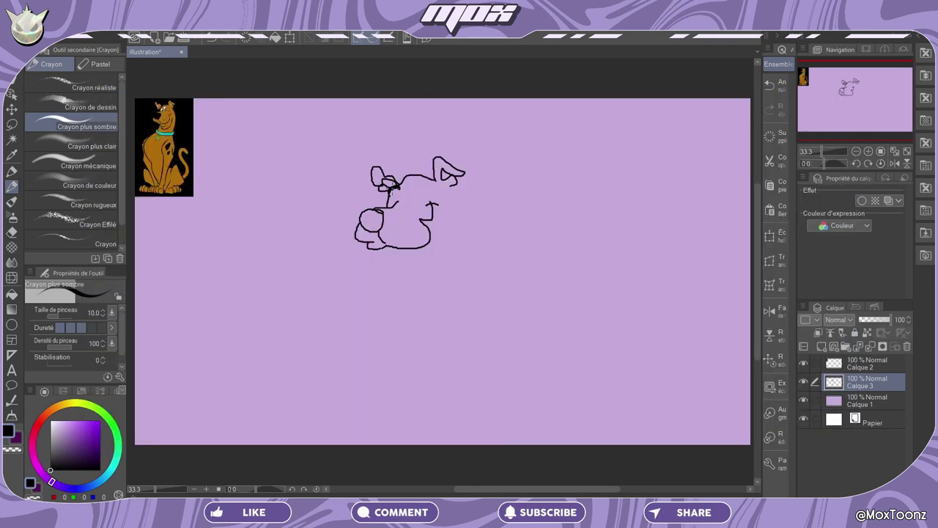
mouse_move(404, 170)
mouse_down()
mouse_move(402, 183)
mouse_move(407, 173)
mouse_move(420, 180)
mouse_up()
Draw the eye and a dark size-15 pupil, undoing stray strokes, then return the brush to size 10
key(ctrl+z)
mouse_move(414, 187)
mouse_down()
mouse_move(388, 194)
mouse_move(384, 210)
mouse_move(390, 199)
mouse_up()
key(ctrl+z)
key(ctrl+z)
drag(399, 189, 391, 205)
key(ctrl+z)
key(bracketright)
key(bracketright)
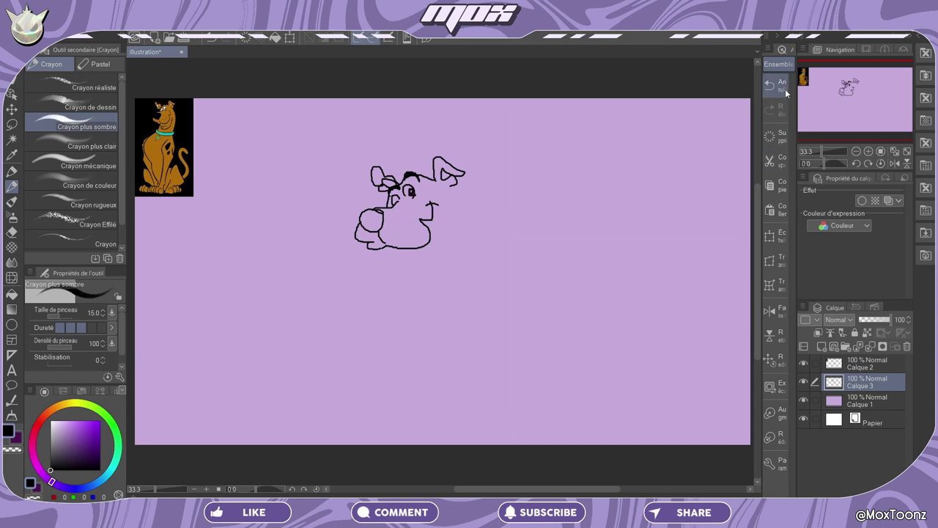
click(785, 88)
drag(409, 187, 394, 205)
key(bracketleft)
key(bracketleft)
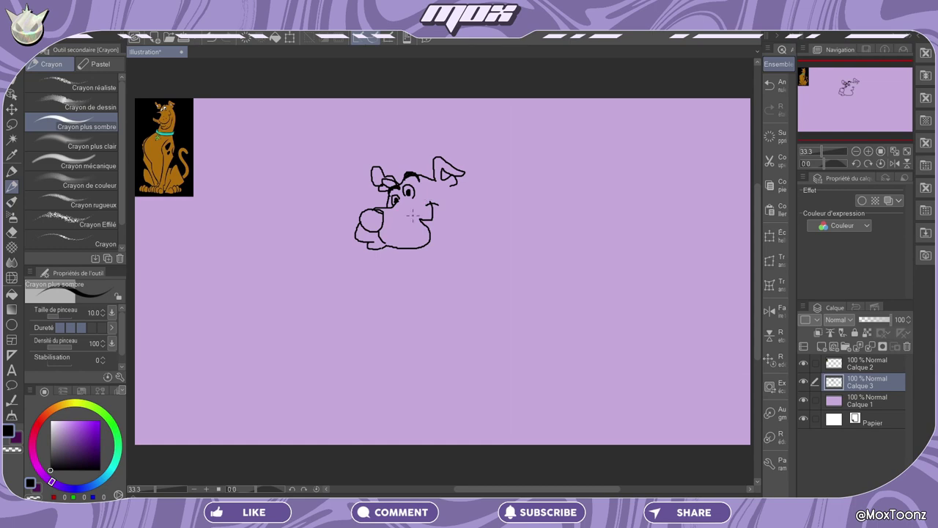
Draw the cheek line, back of the head, jaw and neck strokes, redoing the failed chin strokes
mouse_move(405, 202)
mouse_down()
mouse_move(415, 201)
mouse_move(415, 211)
mouse_up()
mouse_move(389, 260)
mouse_down()
mouse_move(396, 273)
mouse_move(453, 227)
mouse_move(454, 211)
mouse_up()
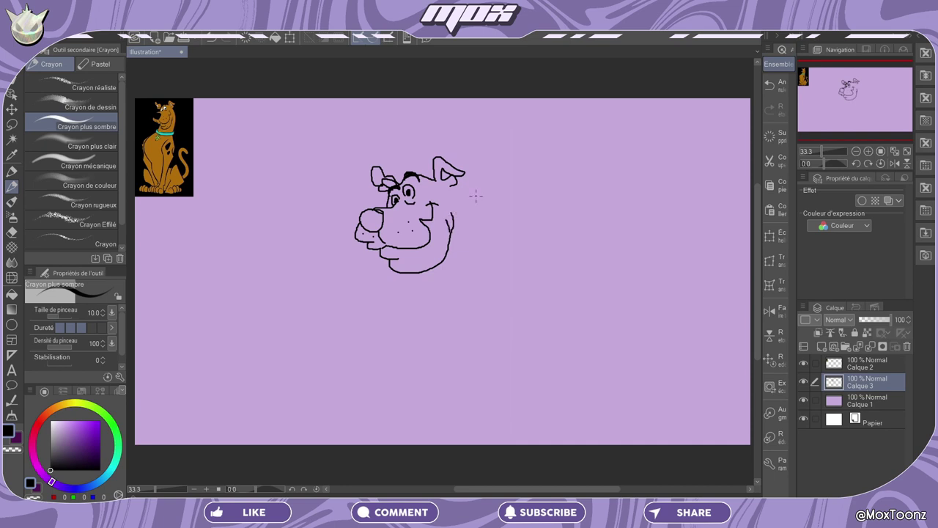
click(769, 84)
drag(450, 187, 462, 287)
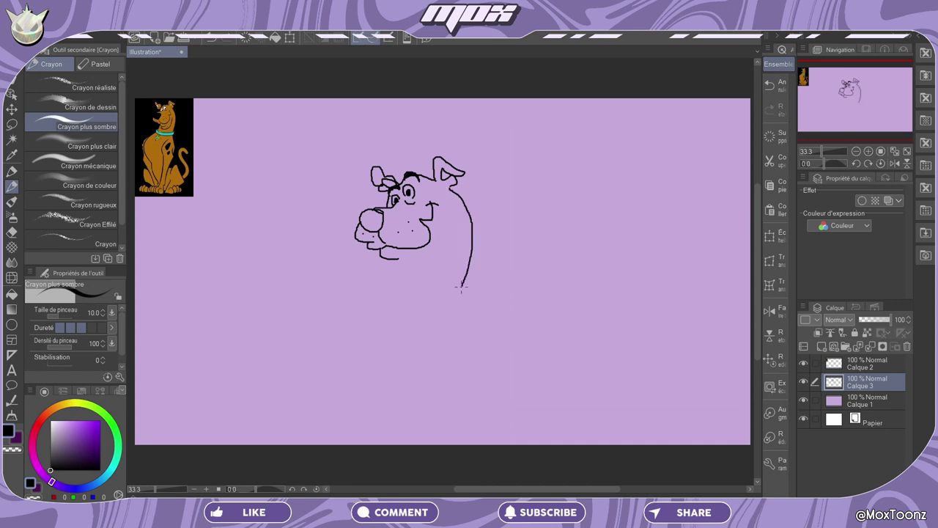
click(769, 84)
drag(451, 184, 443, 286)
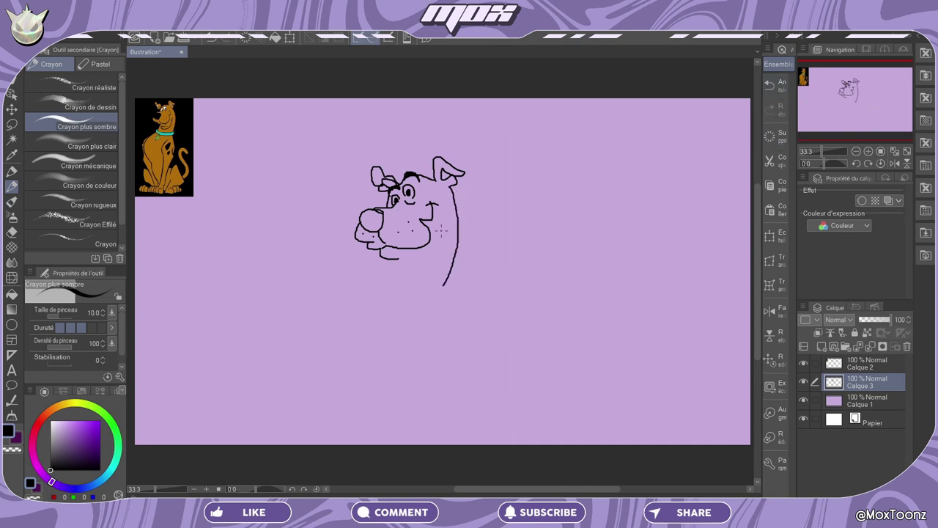
mouse_move(443, 239)
mouse_down()
mouse_move(444, 255)
mouse_move(427, 273)
mouse_move(399, 272)
mouse_move(393, 254)
mouse_up()
drag(392, 264, 401, 272)
Shrink the head and move it up-right, then sketch the collar mark and hanging diamond tag
key(ctrl+t)
key(Return)
mouse_move(351, 291)
mouse_down()
mouse_move(380, 236)
mouse_move(409, 231)
mouse_move(401, 234)
mouse_move(429, 246)
mouse_move(462, 244)
mouse_move(461, 227)
mouse_move(458, 238)
mouse_move(405, 242)
mouse_move(463, 231)
mouse_up()
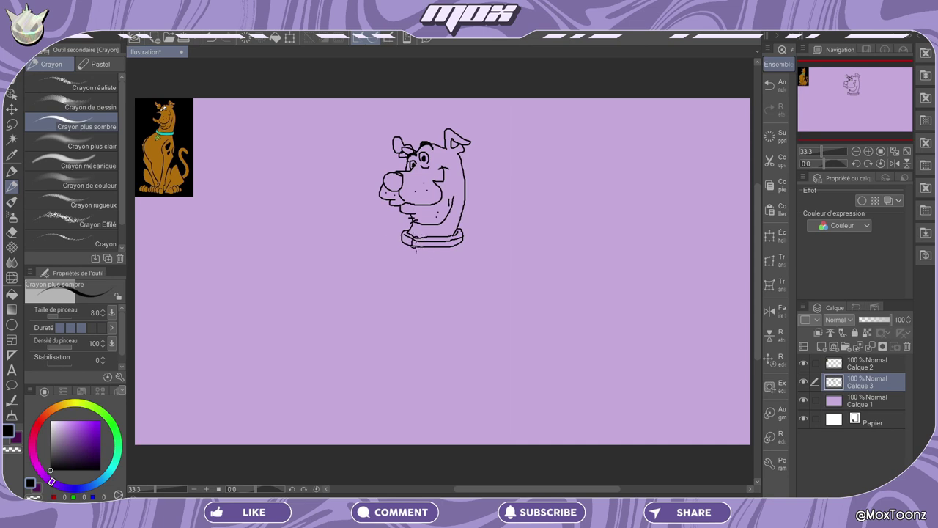
drag(416, 246, 411, 241)
mouse_move(412, 247)
mouse_down()
mouse_move(404, 253)
mouse_move(419, 258)
mouse_move(385, 321)
mouse_up()
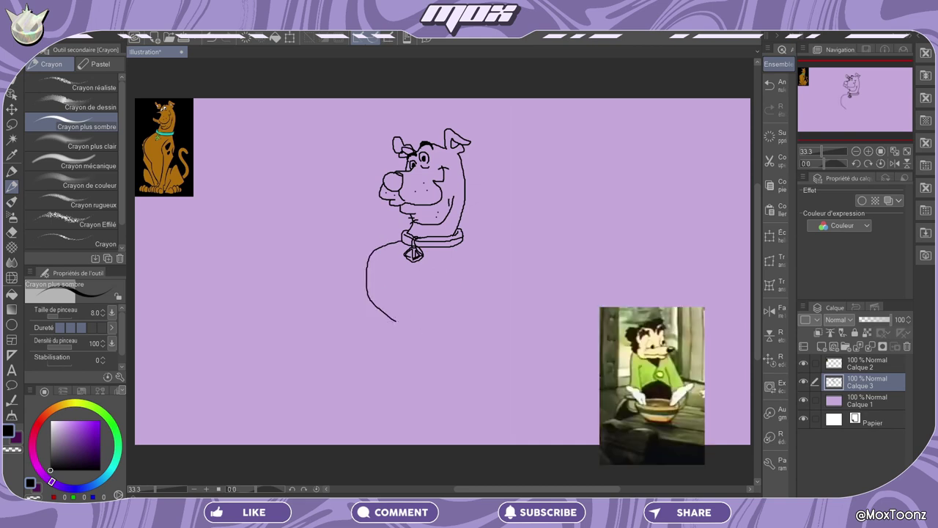
Draw the chest curve down from the collar and the back of the body, redoing bad strokes
key(ctrl+z)
drag(402, 246, 404, 334)
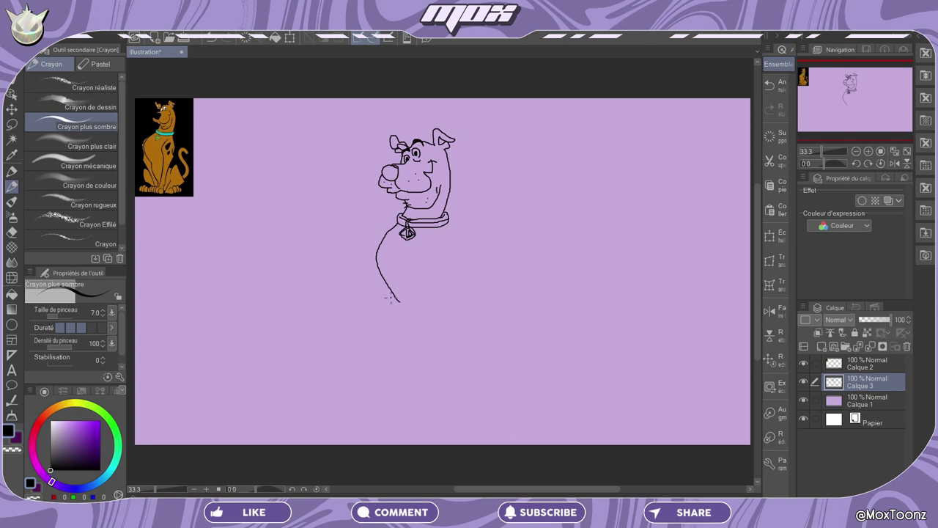
mouse_move(390, 296)
mouse_down()
mouse_move(400, 300)
mouse_move(396, 336)
mouse_up()
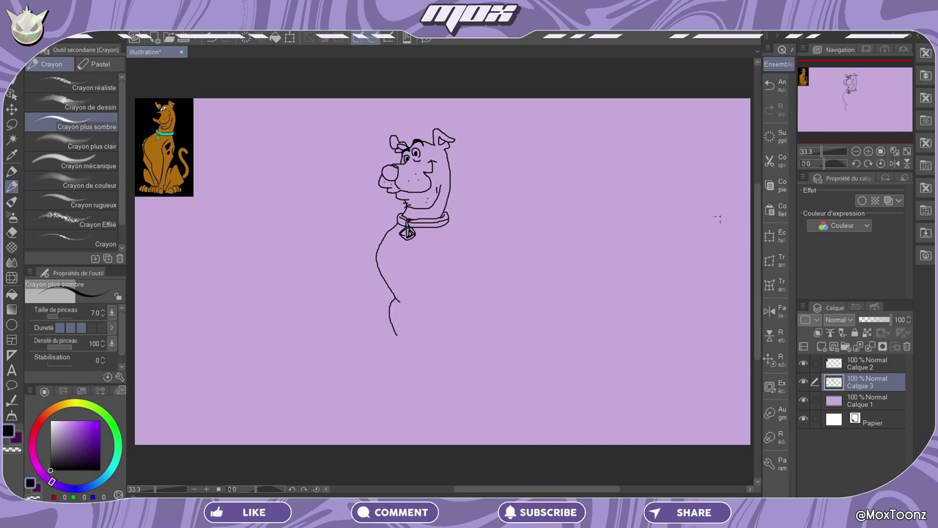
click(787, 91)
drag(437, 244, 398, 359)
click(770, 91)
mouse_move(423, 268)
mouse_down()
mouse_move(423, 302)
mouse_move(400, 368)
mouse_up()
Draw the paw with toes and the rear leg edge, then begin lasso-selecting the leg
mouse_move(400, 368)
mouse_down()
mouse_move(387, 363)
mouse_move(381, 383)
mouse_move(394, 387)
mouse_move(402, 363)
mouse_move(406, 387)
mouse_move(423, 385)
mouse_up()
click(769, 85)
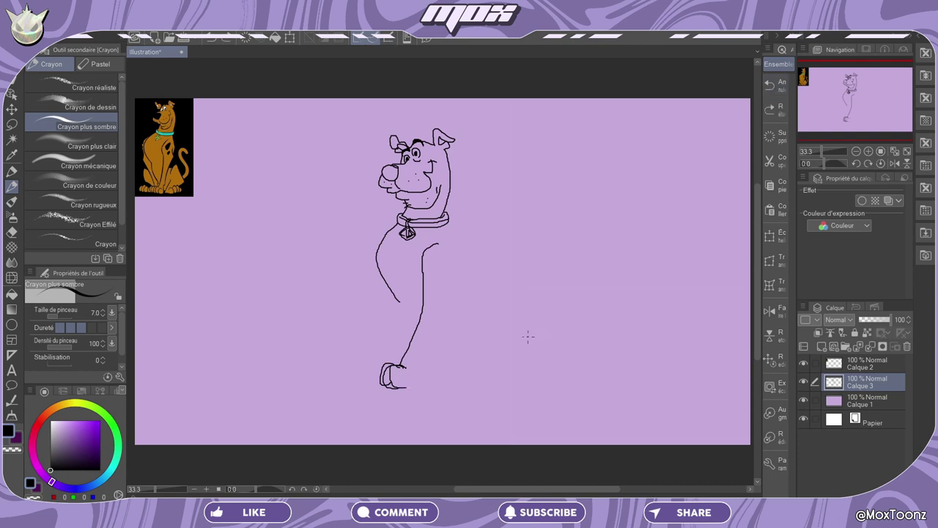
mouse_move(403, 371)
mouse_down()
mouse_move(399, 384)
mouse_move(420, 378)
mouse_move(428, 355)
mouse_up()
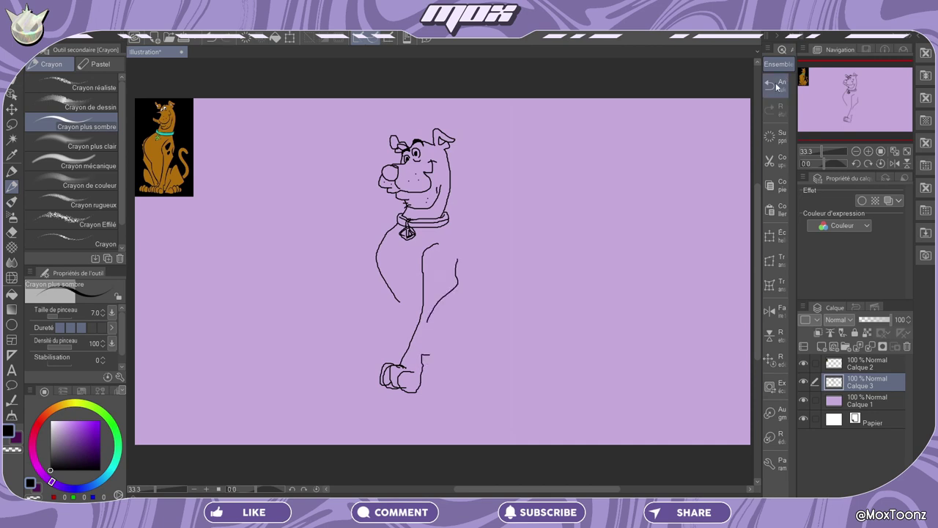
drag(429, 355, 424, 370)
drag(453, 263, 424, 354)
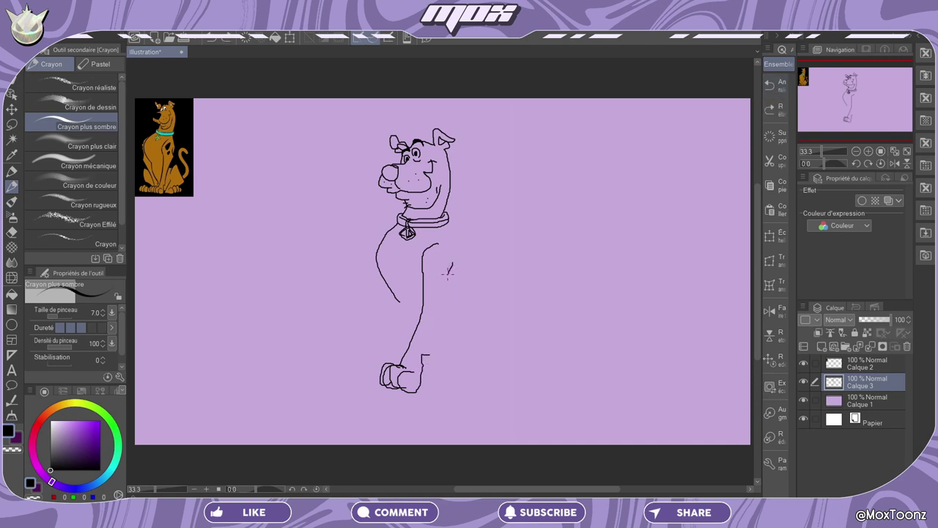
key(m)
mouse_move(419, 390)
mouse_down()
mouse_move(464, 257)
mouse_move(425, 404)
mouse_up()
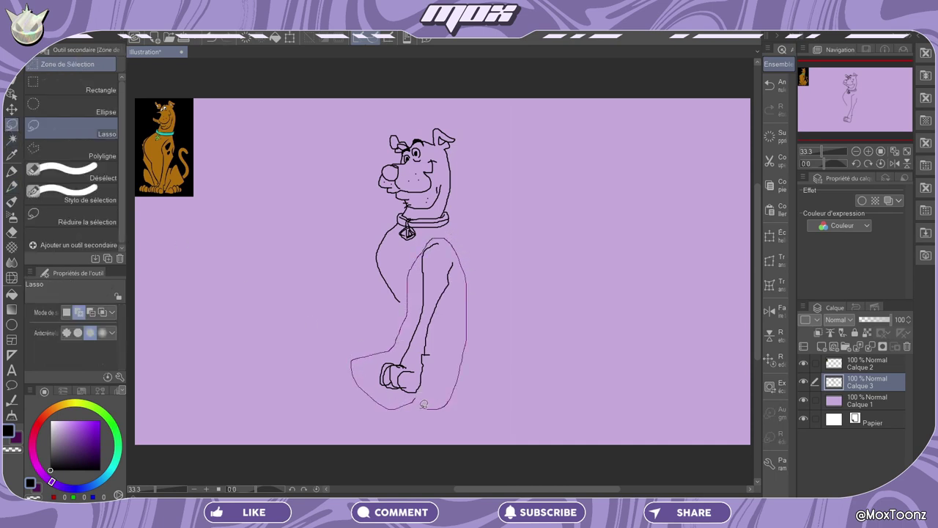
Rotate and shift the lasso-selected front leg into place, then redraw its left contour
click(464, 432)
drag(538, 329, 541, 323)
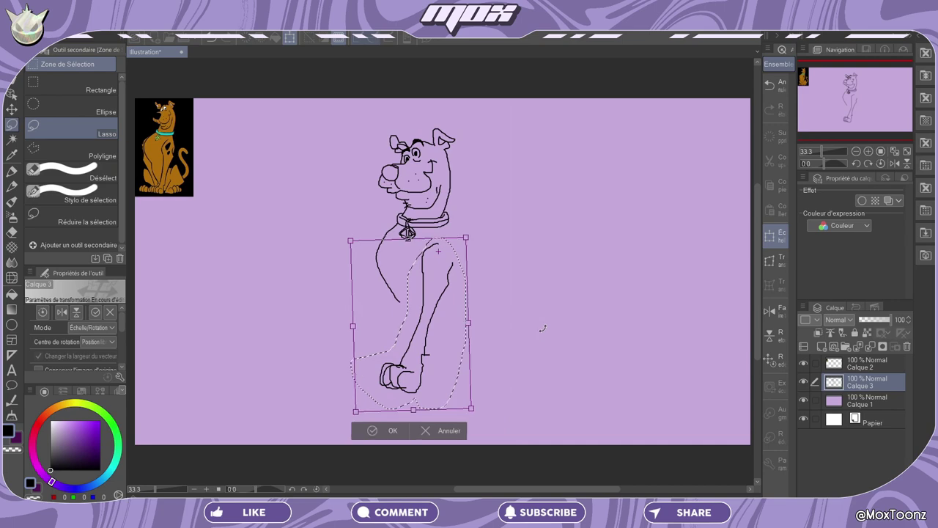
key(Return)
key(p)
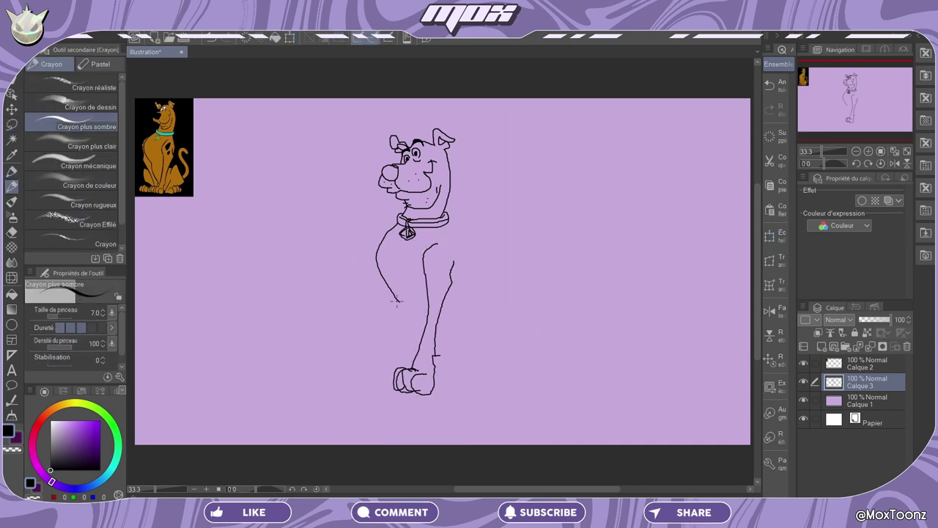
drag(383, 245, 400, 363)
key(e)
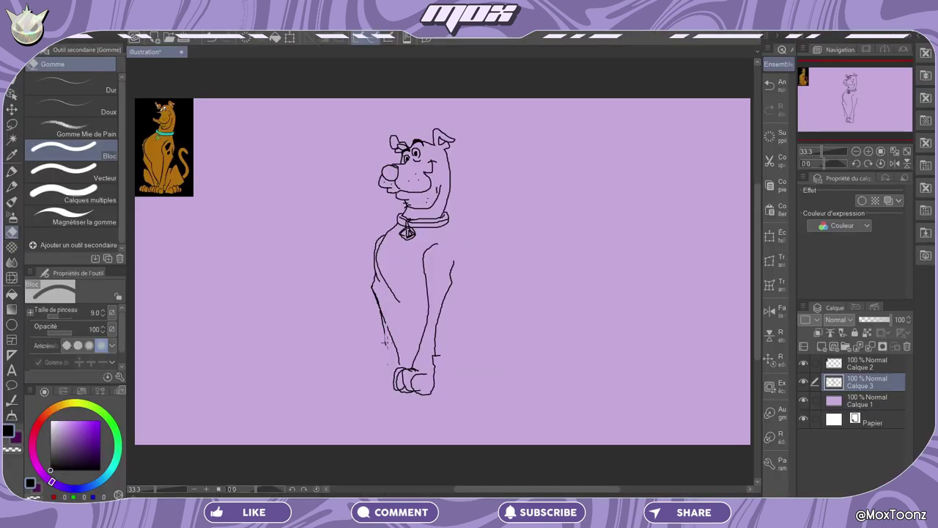
Erase stray leg marks, then draw the second rounded paw, inner leg line and left haunch
drag(378, 347, 386, 312)
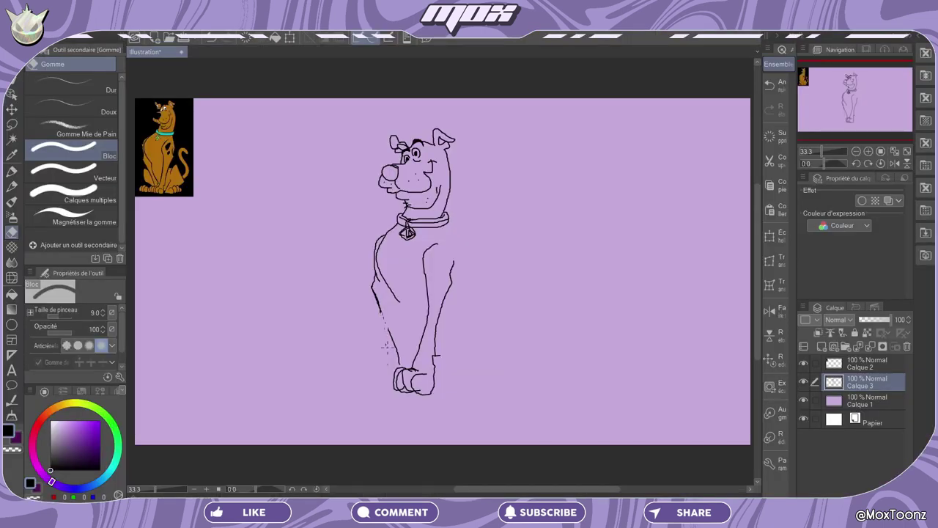
click(12, 186)
drag(400, 388, 404, 401)
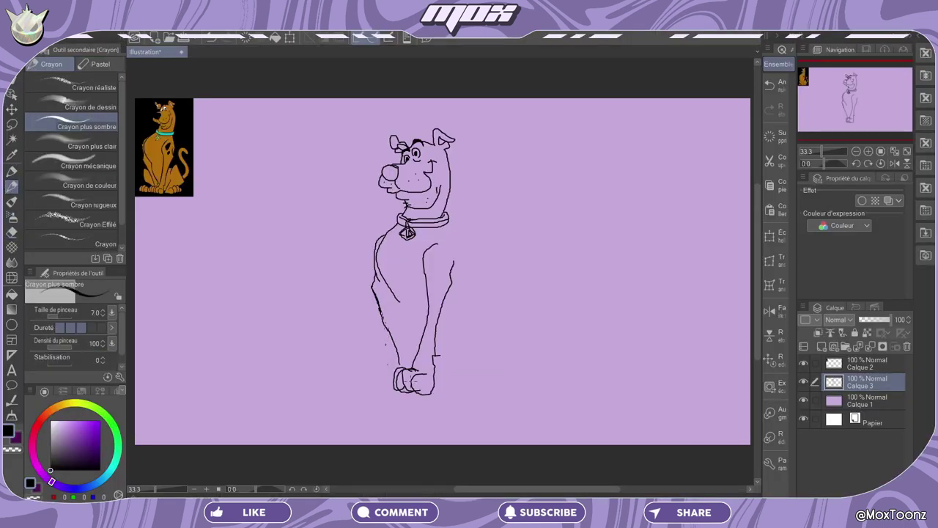
mouse_move(394, 363)
mouse_down()
mouse_move(408, 364)
mouse_move(388, 389)
mouse_up()
drag(390, 297, 418, 345)
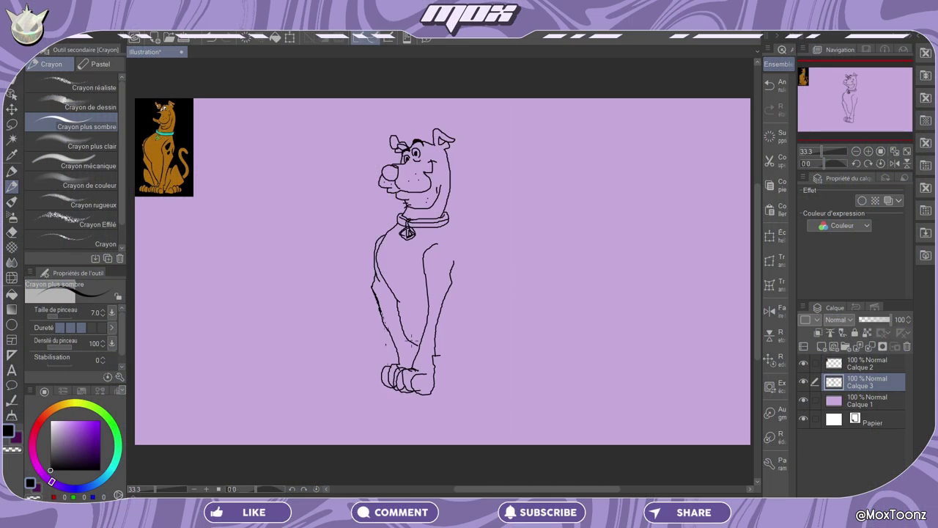
drag(412, 335, 411, 367)
mouse_move(381, 316)
mouse_down()
mouse_move(350, 324)
mouse_move(390, 360)
mouse_move(380, 386)
mouse_move(362, 362)
mouse_move(362, 382)
mouse_move(380, 390)
mouse_move(367, 386)
mouse_up()
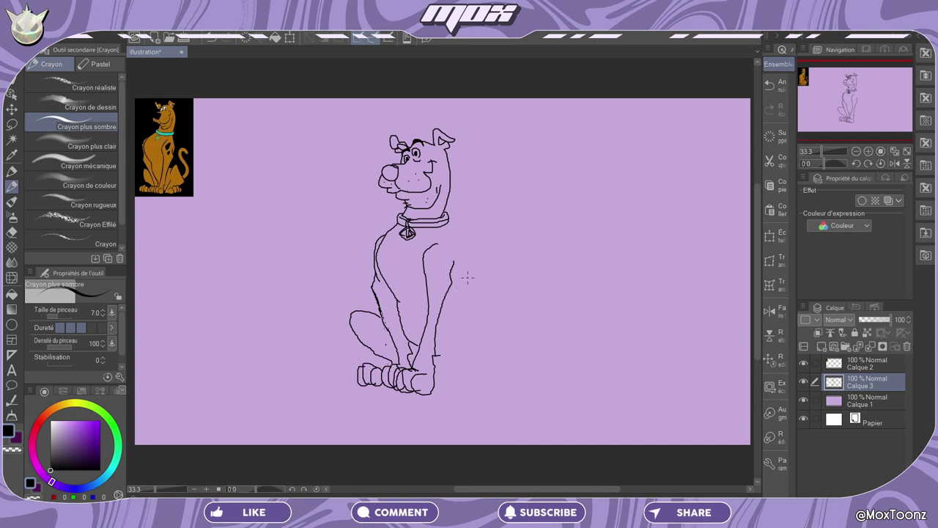
Draw the right chest side, rear haunch, back foot with toe lines, and curling tail
key(ctrl+z)
mouse_move(444, 223)
mouse_down()
mouse_move(459, 251)
mouse_move(450, 285)
mouse_move(462, 318)
mouse_up()
mouse_move(460, 307)
mouse_down()
mouse_move(443, 387)
mouse_move(490, 363)
mouse_move(477, 389)
mouse_move(491, 385)
mouse_up()
drag(499, 359, 501, 381)
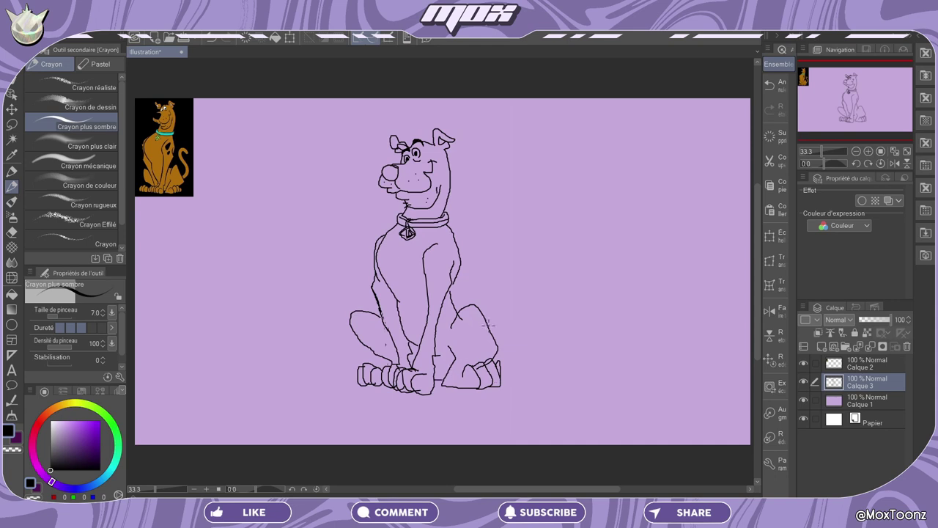
mouse_move(488, 322)
mouse_down()
mouse_move(498, 309)
mouse_move(486, 275)
mouse_move(522, 248)
mouse_move(500, 254)
mouse_move(515, 319)
mouse_move(499, 337)
mouse_up()
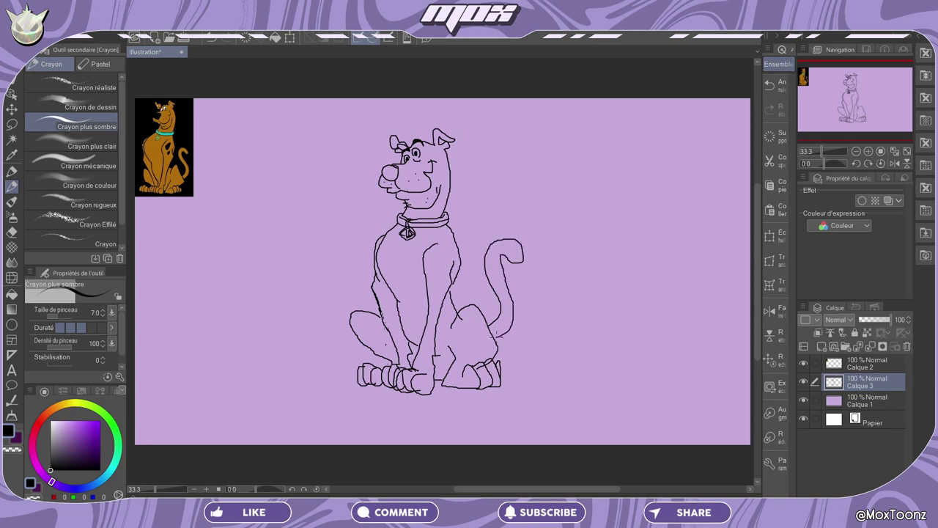
key(e)
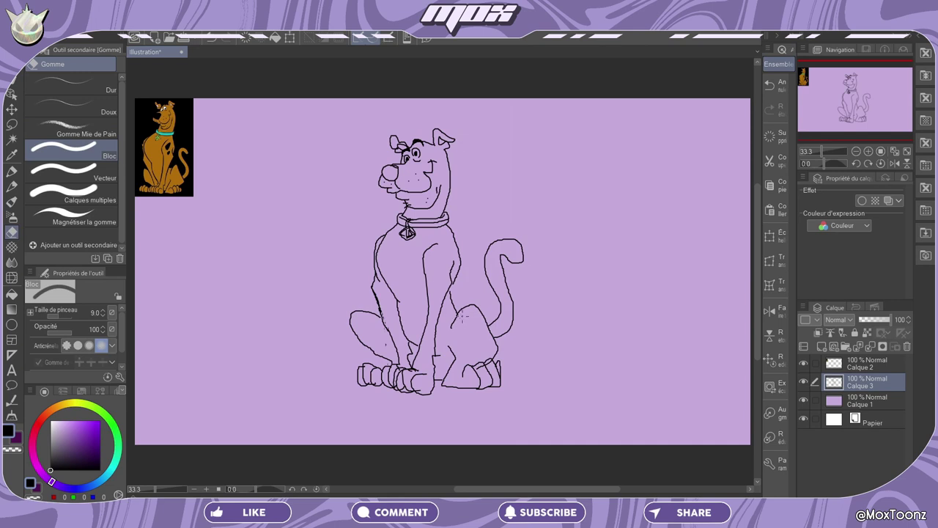
Outline an oval chest spot, a lower right spot and a small spot, plus left chest-edge marks
click(11, 186)
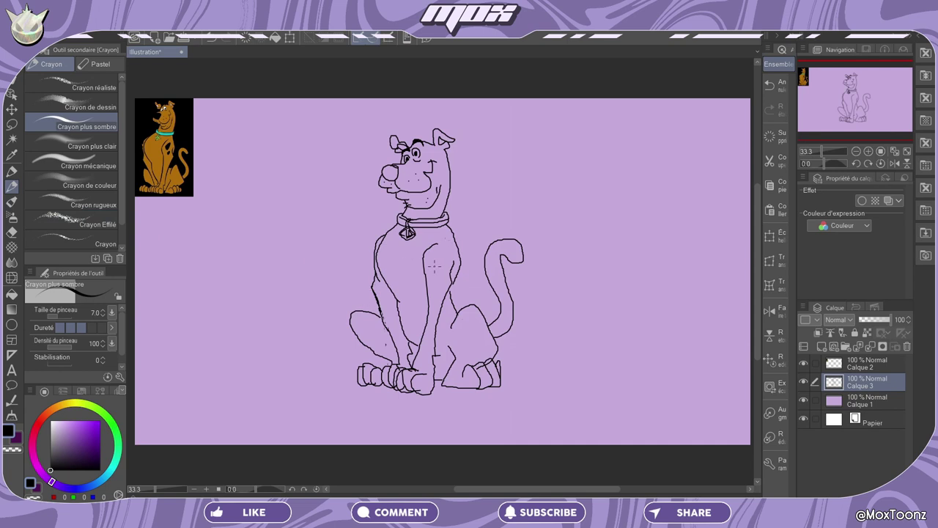
drag(434, 265, 438, 267)
drag(450, 290, 445, 311)
mouse_move(437, 274)
mouse_down()
mouse_move(446, 283)
mouse_move(440, 277)
mouse_up()
drag(374, 244, 376, 275)
Darken the left chest marks and try a black fill on the chest spot, undoing the spill
drag(376, 262, 376, 277)
click(11, 294)
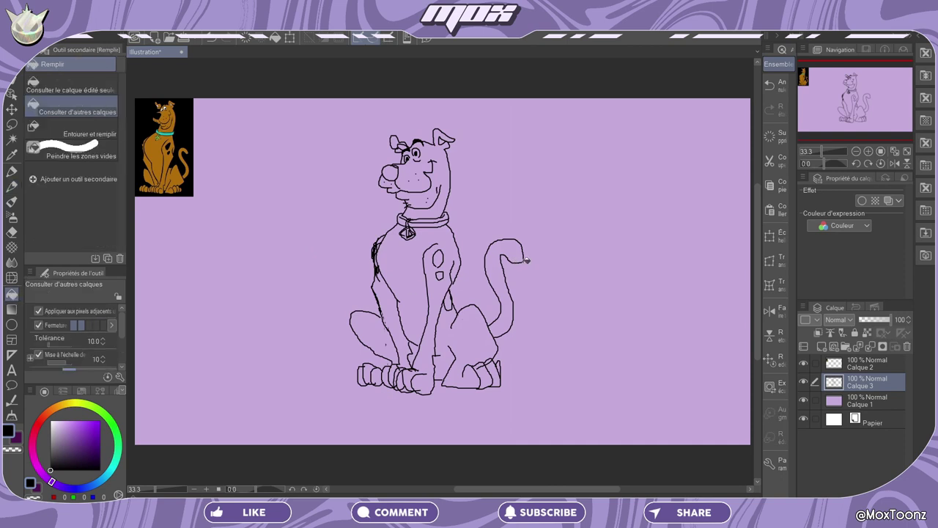
click(443, 257)
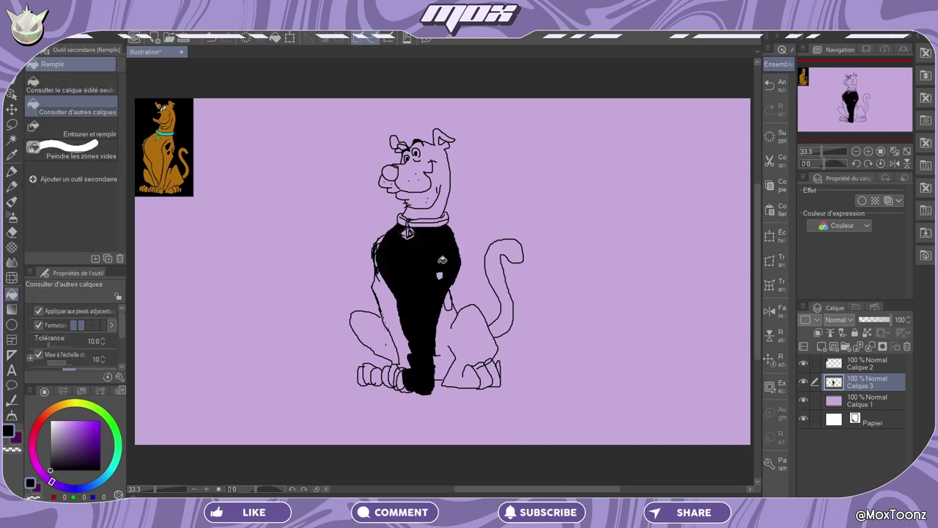
click(777, 87)
Close the chest spot outline, then fill the chest spot, lower spot and nose solid black
click(11, 171)
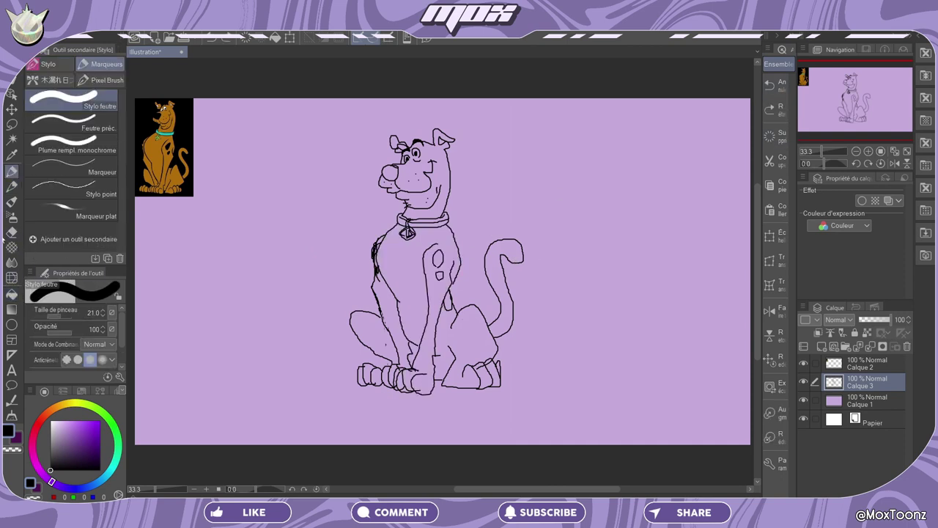
click(11, 186)
mouse_move(434, 261)
mouse_down()
mouse_move(438, 277)
mouse_move(431, 253)
mouse_move(433, 273)
mouse_move(437, 261)
mouse_up()
click(11, 293)
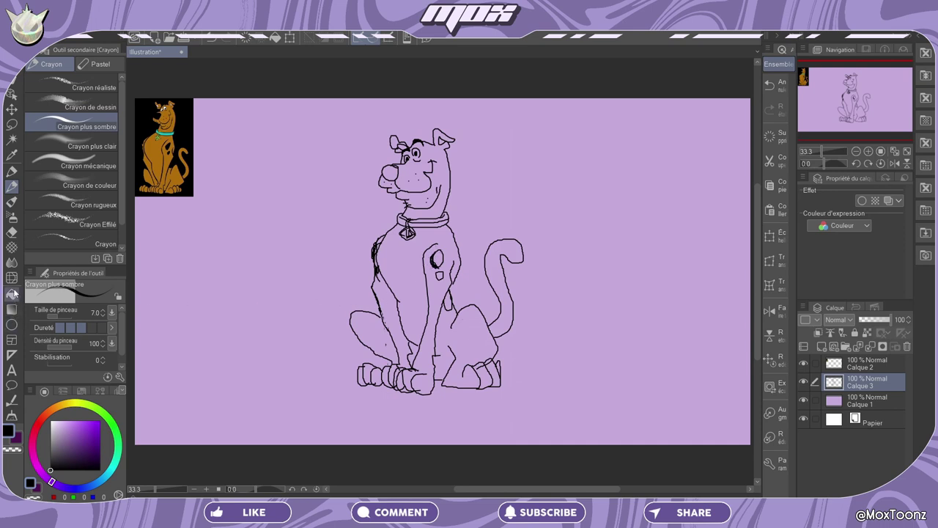
click(436, 262)
click(447, 300)
click(390, 172)
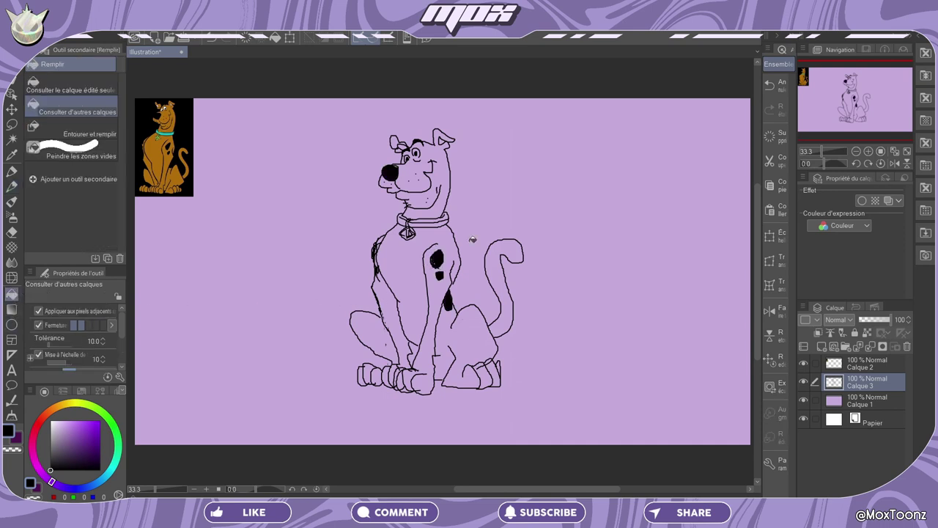
Scale up the entire Scooby-Doo drawing from its bottom-right corner and commit the enlargement
key(ctrl+t)
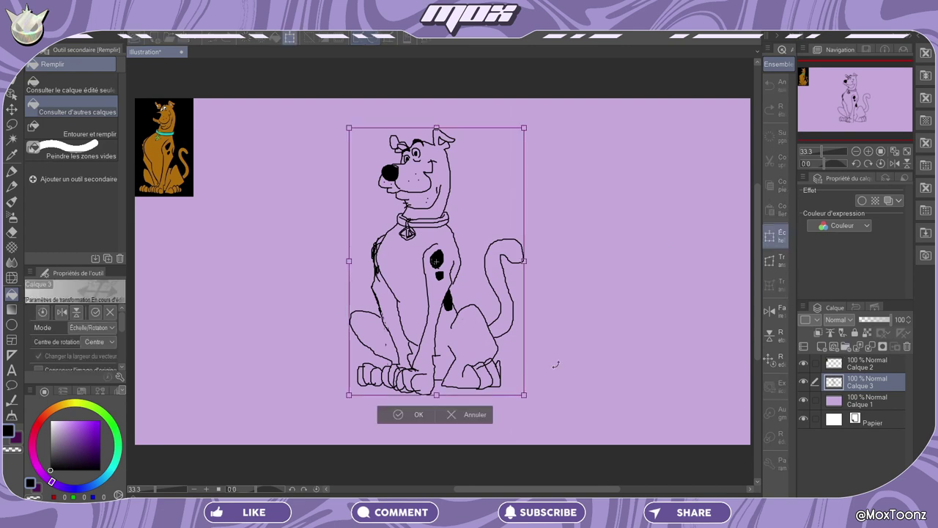
drag(523, 392, 552, 433)
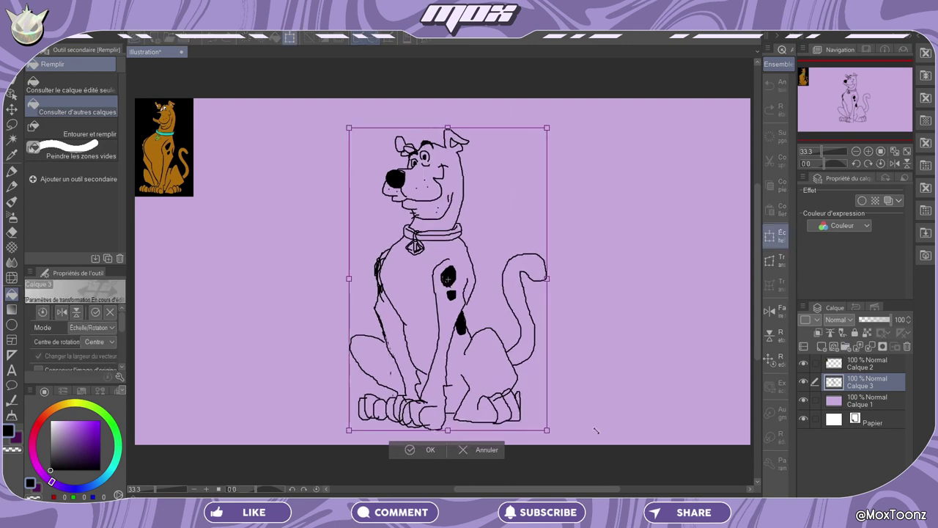
click(411, 445)
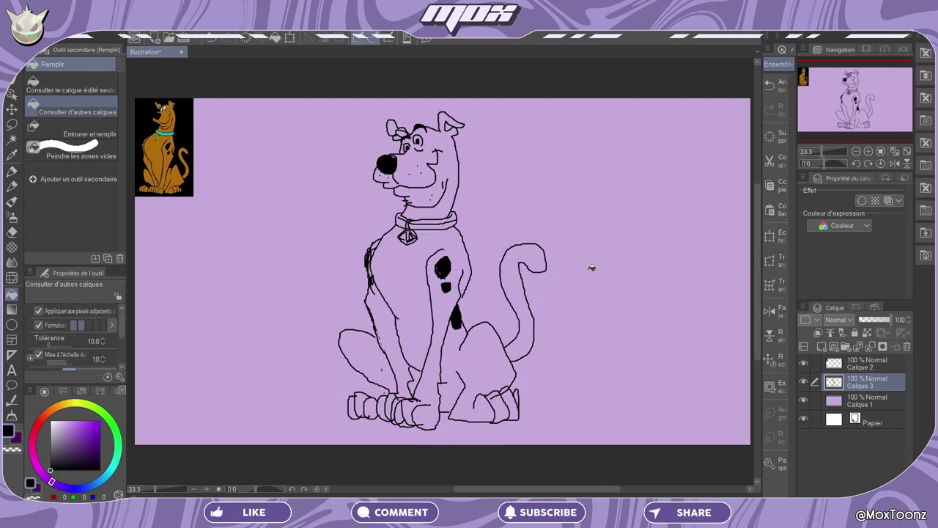